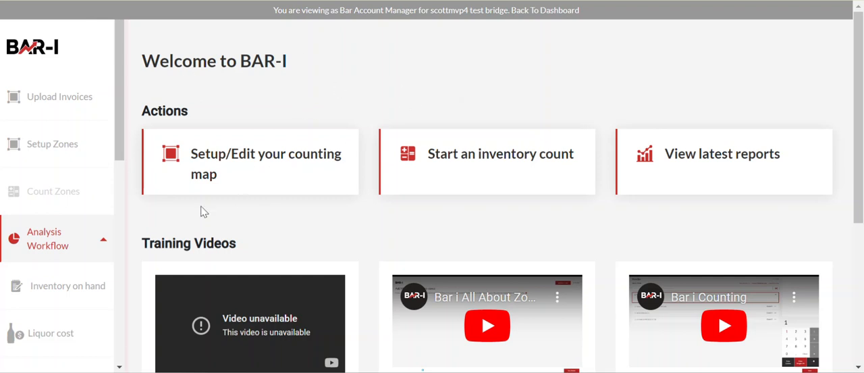
Step: Open the Accountability workflow from the analysis section
{"action": "left_click", "coordinate": [72, 246]}
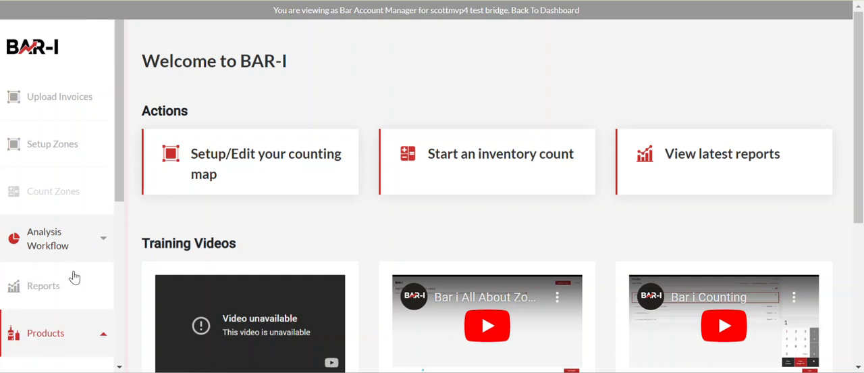
{"action": "scroll", "coordinate": [87, 247], "scroll_direction": "down", "scroll_amount": 2}
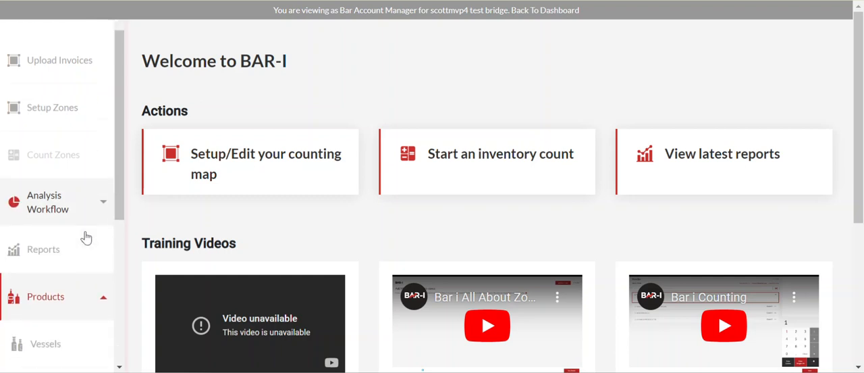
{"action": "left_click", "coordinate": [62, 179]}
{"action": "left_click", "coordinate": [79, 312]}
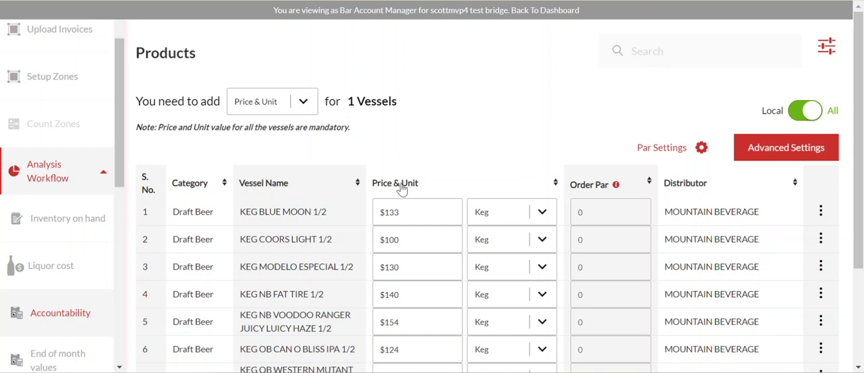
Step: Sort the products by price and unit, and set the price of TEST DEMO OF PENDING to $1
{"action": "left_click", "coordinate": [402, 189]}
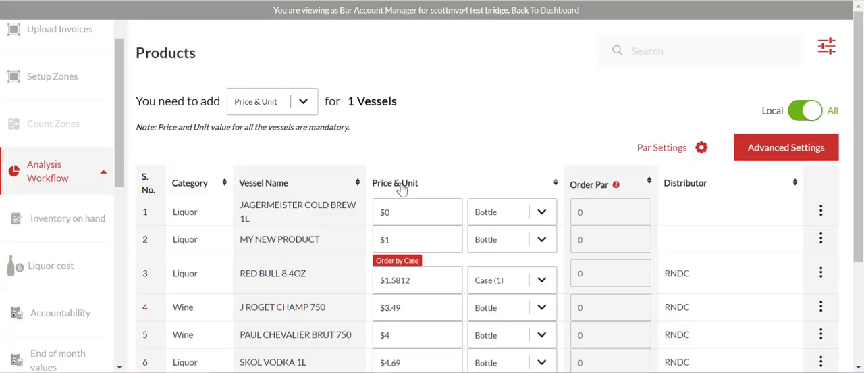
{"action": "left_click", "coordinate": [402, 189]}
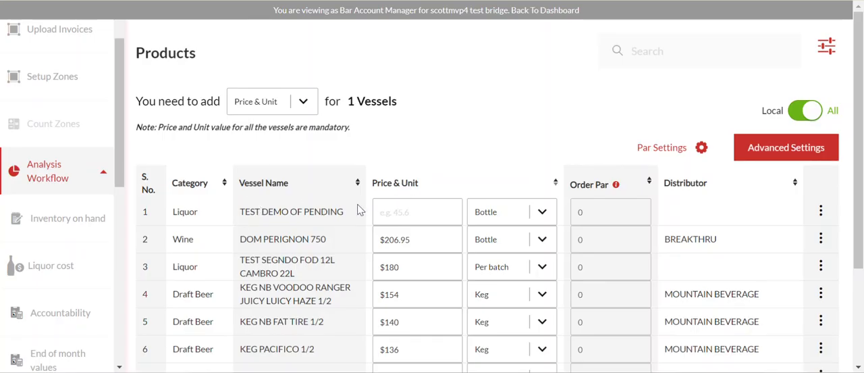
{"action": "left_click", "coordinate": [408, 208]}
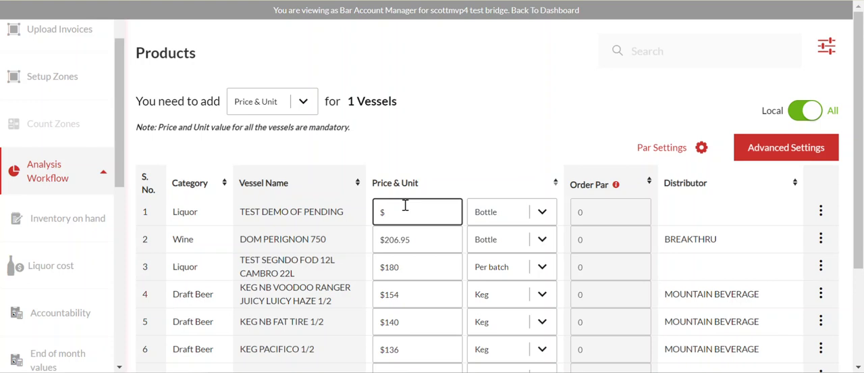
{"action": "type", "text": "1"}
{"action": "left_click", "coordinate": [485, 102]}
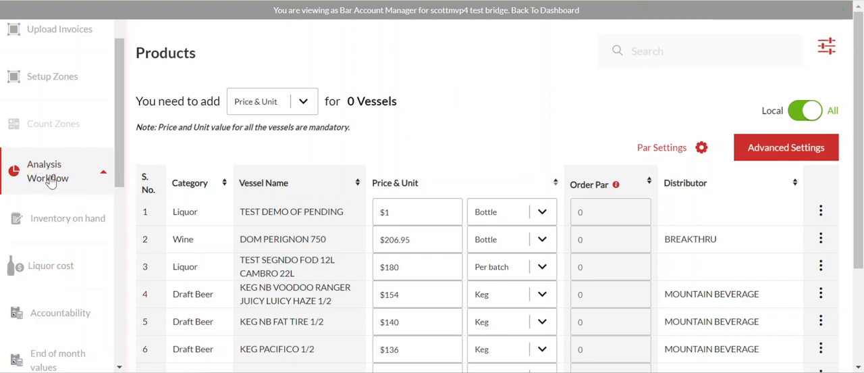
Step: Return to the Accountability audit and open its Count step for editing
{"action": "left_click", "coordinate": [92, 176]}
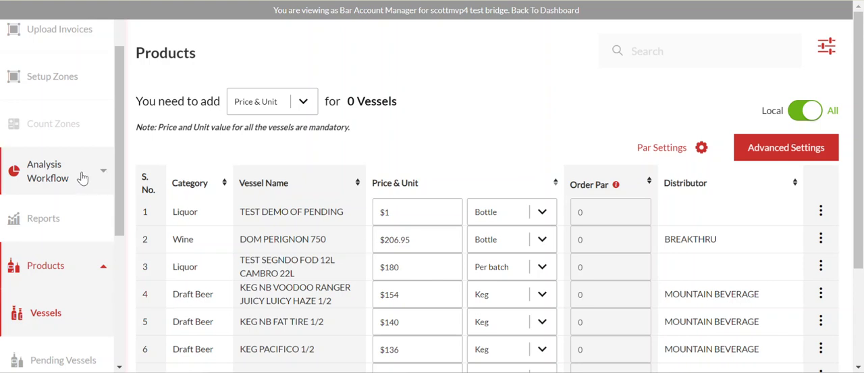
{"action": "left_click", "coordinate": [85, 174]}
{"action": "left_click", "coordinate": [76, 311]}
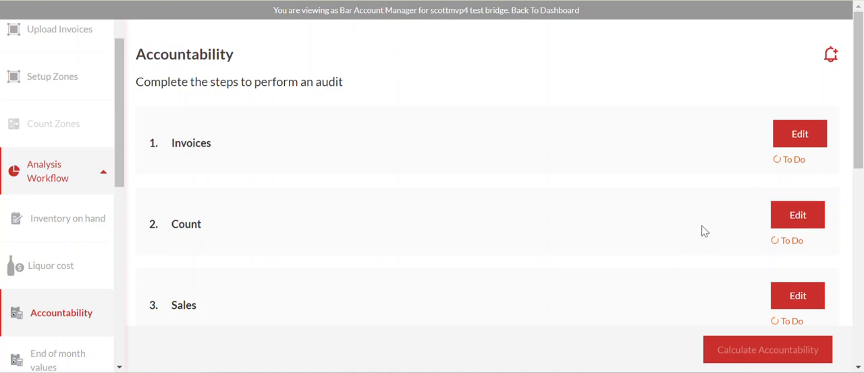
{"action": "left_click", "coordinate": [789, 220]}
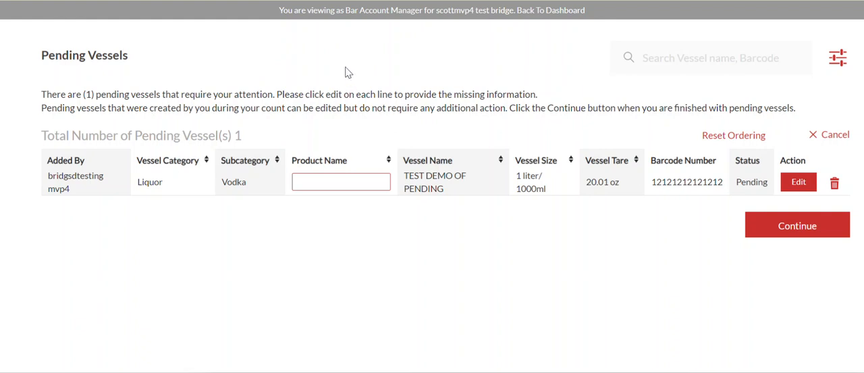
Step: Open the details of the pending vodka vessel TEST DEMO OF PENDING for editing
{"action": "double_click", "coordinate": [238, 135]}
{"action": "left_click", "coordinate": [791, 185]}
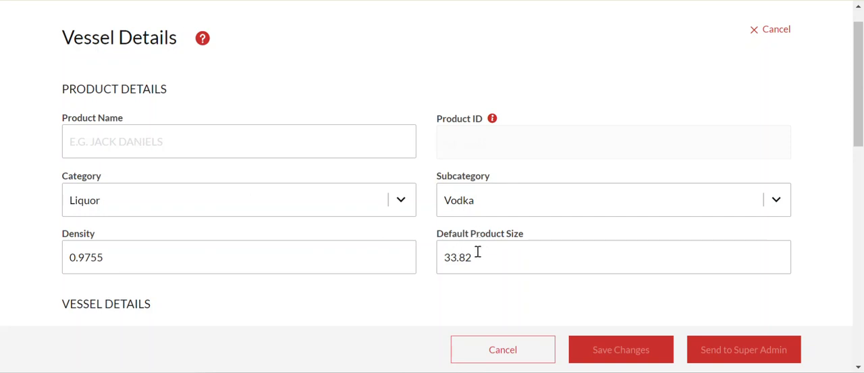
{"action": "scroll", "coordinate": [300, 212], "scroll_direction": "down", "scroll_amount": 1}
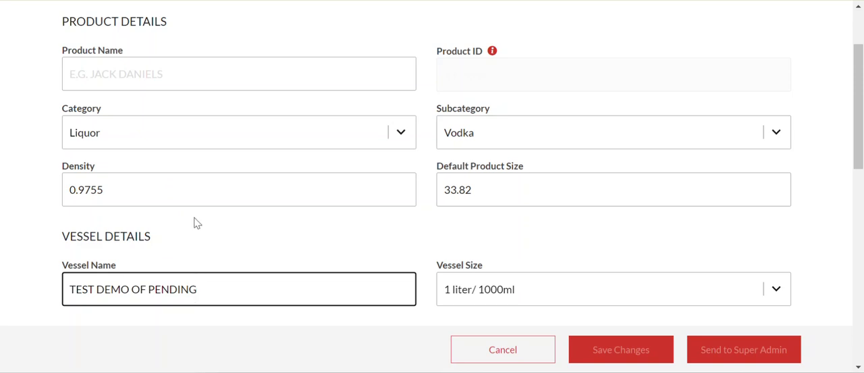
Step: Enter TEST as the vessel's product name and dismiss the suggested matches
{"action": "left_click_drag", "start_coordinate": [97, 289], "coordinate": [124, 289]}
{"action": "left_click", "coordinate": [154, 58]}
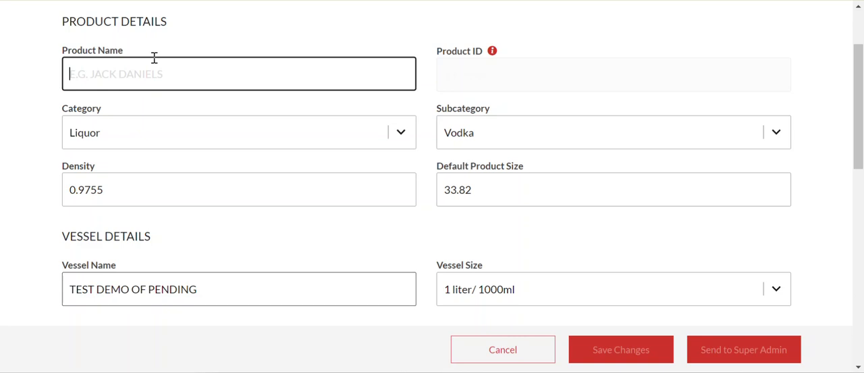
{"action": "type", "text": "TEST"}
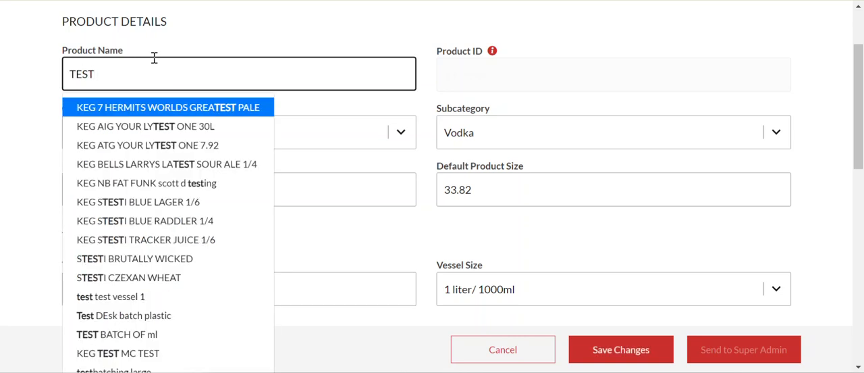
{"action": "scroll", "coordinate": [285, 193], "scroll_direction": "down", "scroll_amount": 3}
{"action": "scroll", "coordinate": [278, 243], "scroll_direction": "up", "scroll_amount": 4}
{"action": "left_click", "coordinate": [424, 52]}
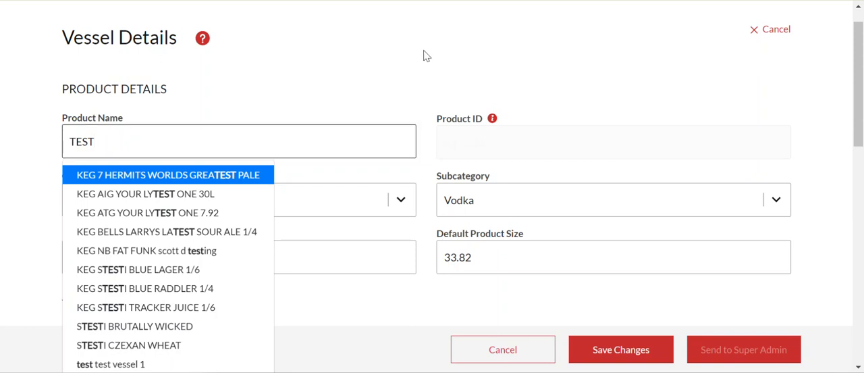
Step: Replace the product name with a copy of the vessel name, TEST DEMO OF PENDING
{"action": "scroll", "coordinate": [239, 324], "scroll_direction": "down", "scroll_amount": 1}
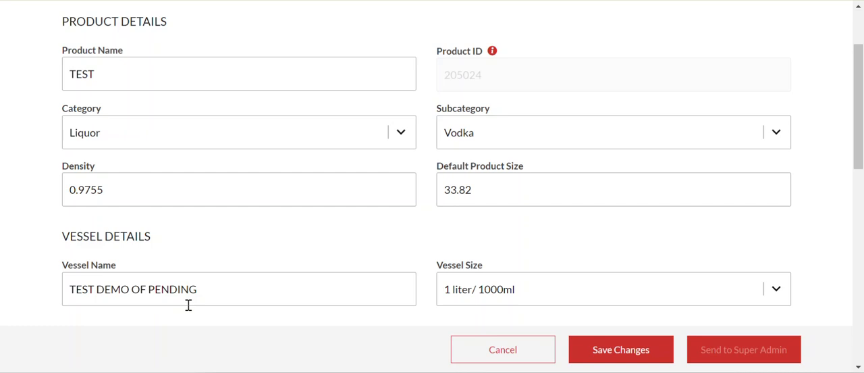
{"action": "left_click_drag", "start_coordinate": [196, 295], "coordinate": [47, 303]}
{"action": "key", "text": "ctrl+c"}
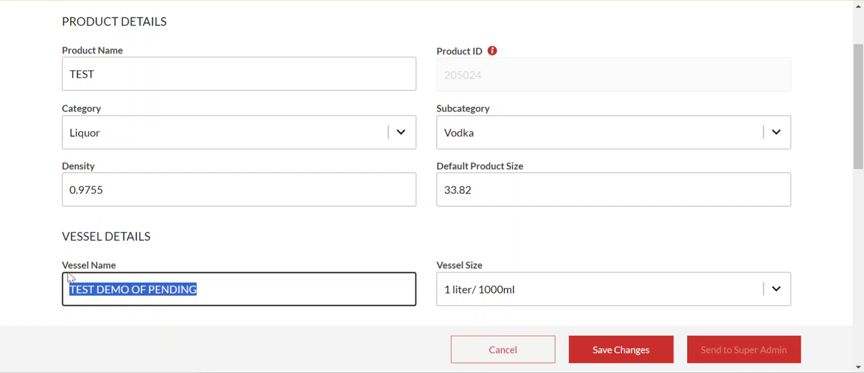
{"action": "left_click_drag", "start_coordinate": [208, 77], "coordinate": [65, 76]}
{"action": "key", "text": "ctrl+v"}
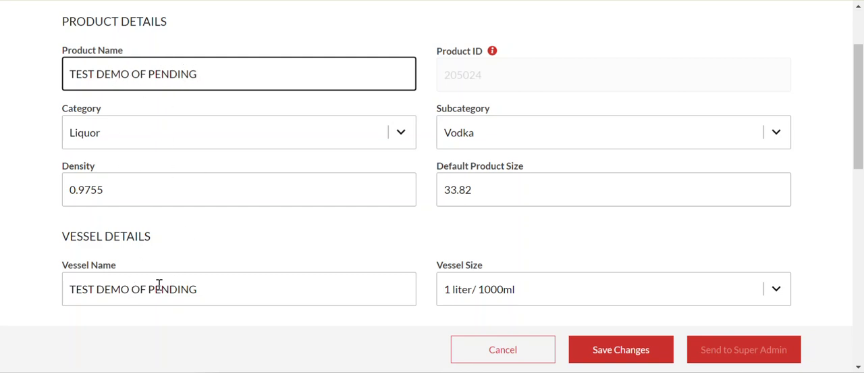
{"action": "left_click", "coordinate": [255, 25]}
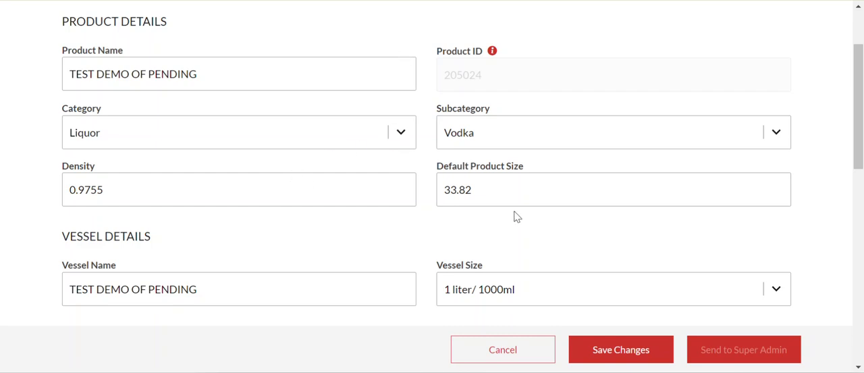
Step: Check the product size and weight details, then save the vessel and submit it to Super Admin
{"action": "double_click", "coordinate": [508, 191]}
{"action": "scroll", "coordinate": [530, 181], "scroll_direction": "down", "scroll_amount": 3}
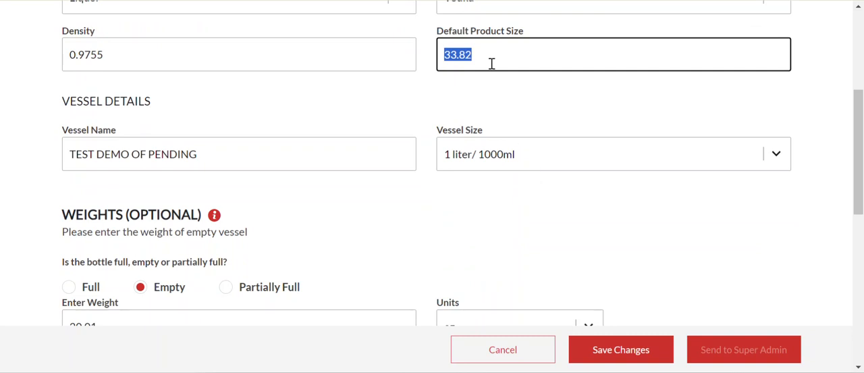
{"action": "scroll", "coordinate": [511, 157], "scroll_direction": "up", "scroll_amount": 2}
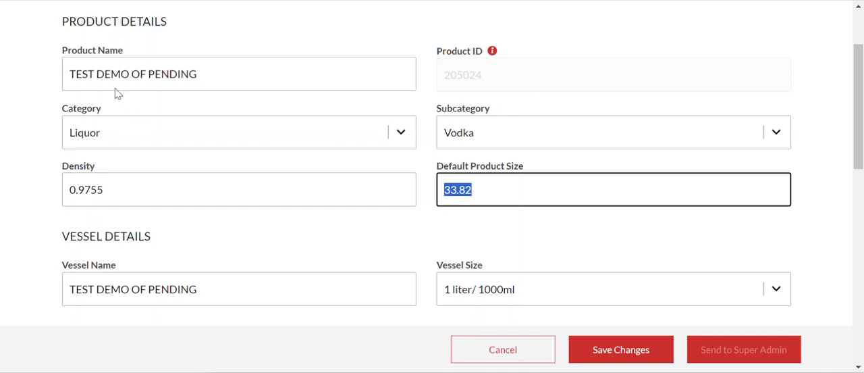
{"action": "left_click", "coordinate": [620, 351]}
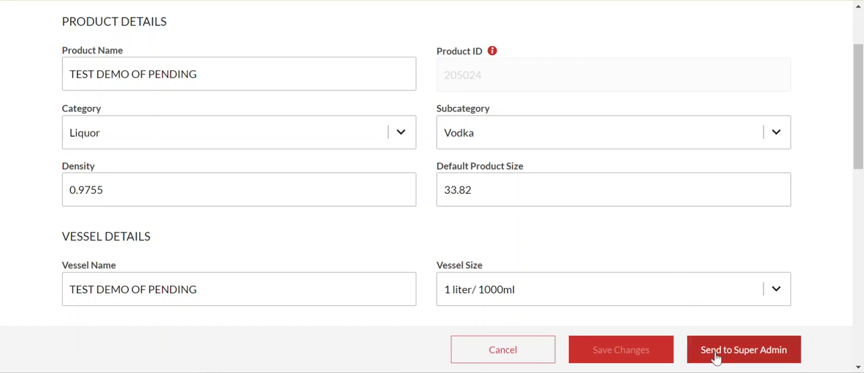
{"action": "left_click", "coordinate": [715, 352]}
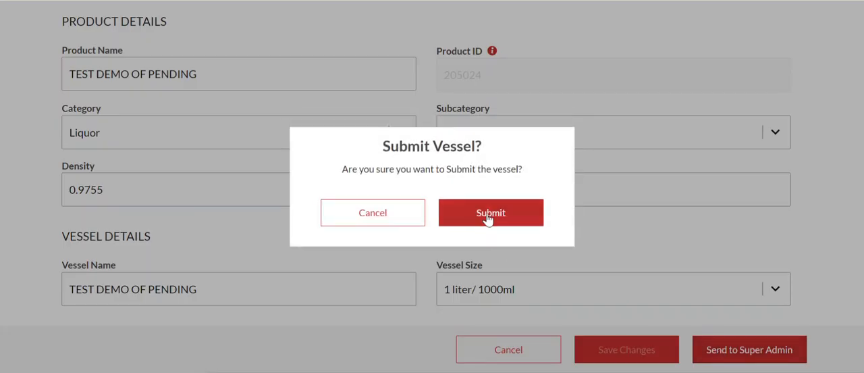
{"action": "left_click", "coordinate": [489, 215]}
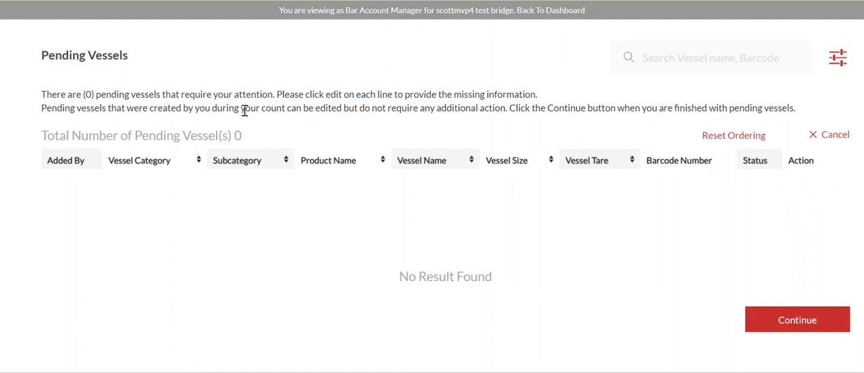
Step: Continue past the pending vessels and look through the Accountability audit steps
{"action": "double_click", "coordinate": [238, 137]}
{"action": "left_click", "coordinate": [787, 320]}
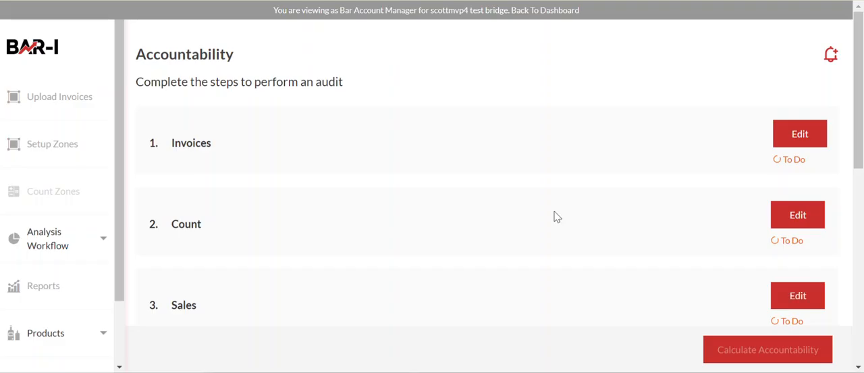
{"action": "scroll", "coordinate": [398, 138], "scroll_direction": "down", "scroll_amount": 1}
{"action": "scroll", "coordinate": [256, 61], "scroll_direction": "up", "scroll_amount": 1}
{"action": "scroll", "coordinate": [700, 172], "scroll_direction": "down", "scroll_amount": 1}
{"action": "scroll", "coordinate": [666, 222], "scroll_direction": "down", "scroll_amount": 2}
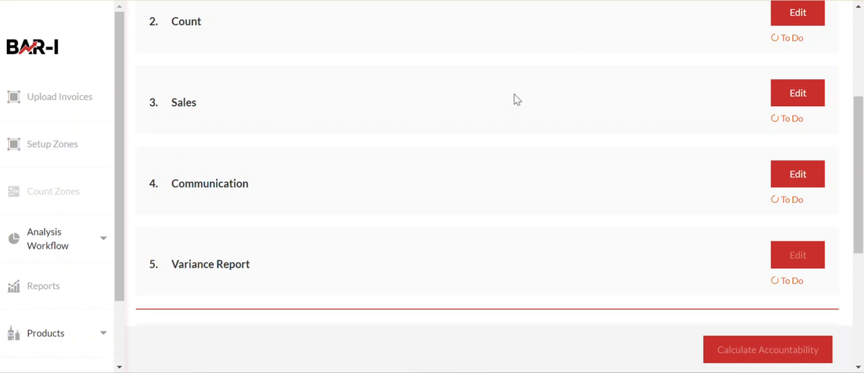
{"action": "scroll", "coordinate": [514, 99], "scroll_direction": "up", "scroll_amount": 3}
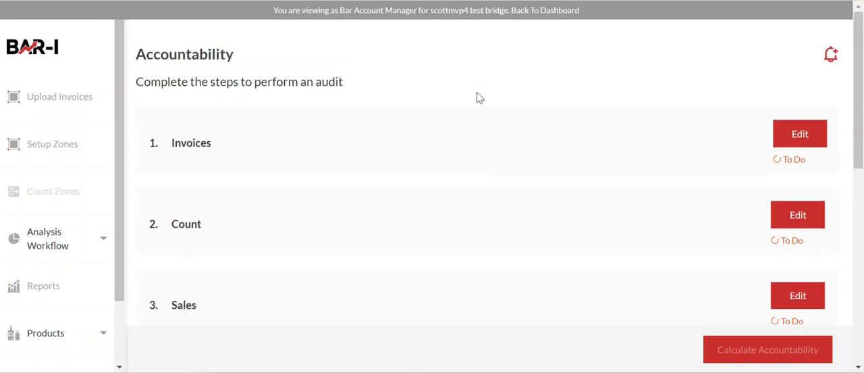